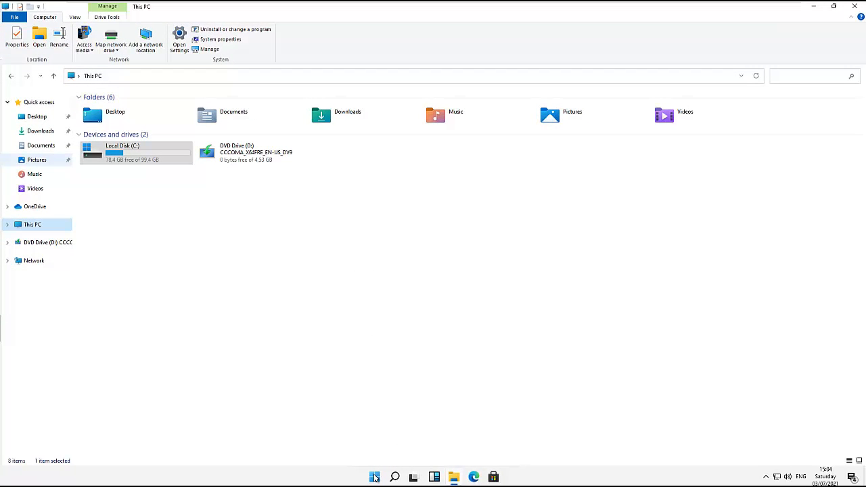
# - Open Disk Management and maximize its window
pyautogui.rightClick(375, 477)
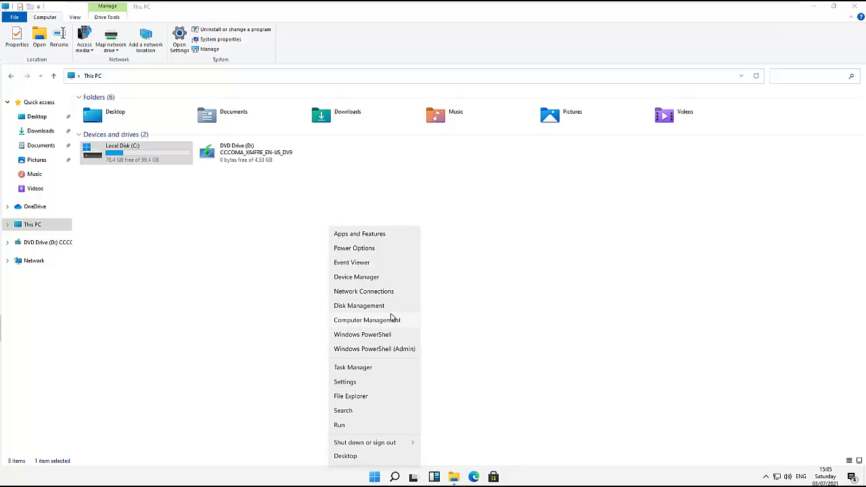
pyautogui.click(358, 306)
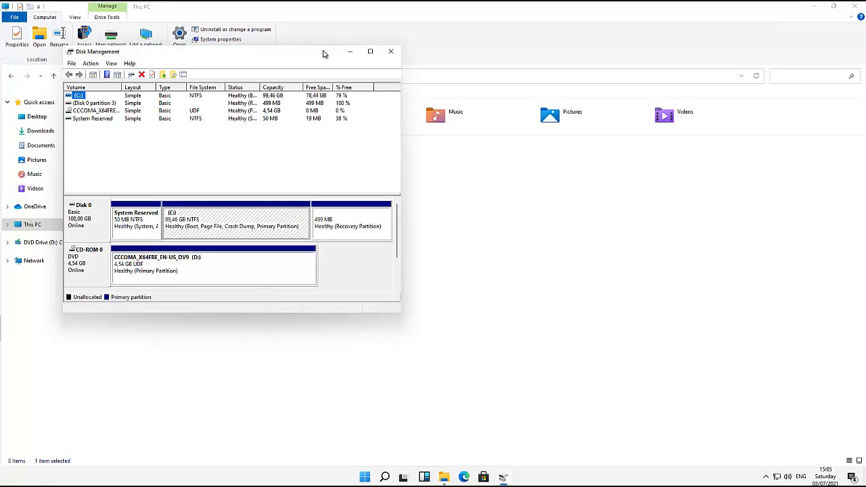
pyautogui.moveTo(322, 51); pyautogui.dragTo(430, 90)
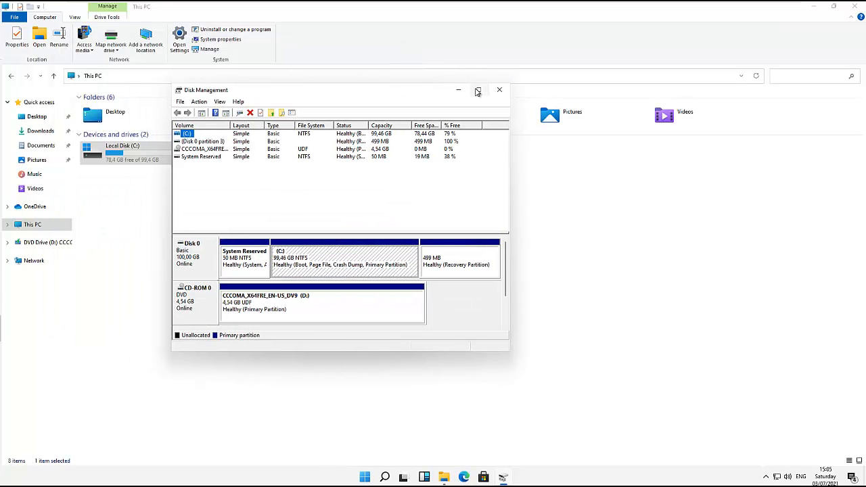
pyautogui.click(477, 92)
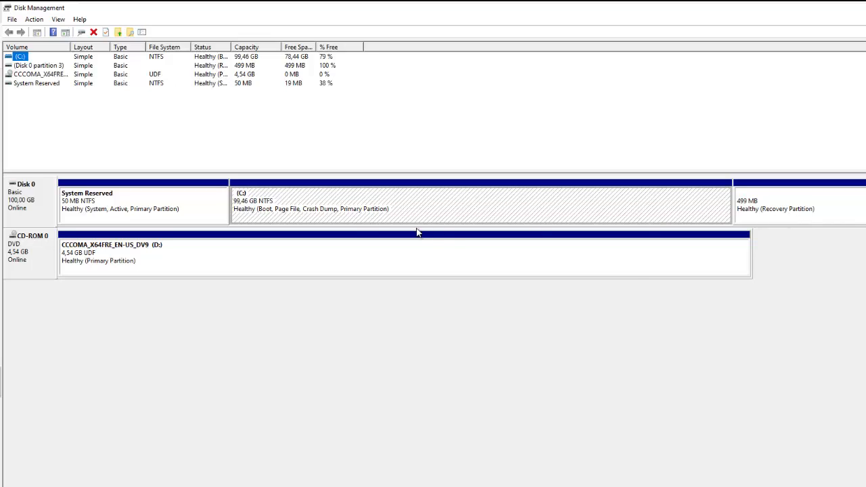
# - Shrink the C: volume by 20000 MB and refresh the drive list in File Explorer
pyautogui.rightClick(373, 205)
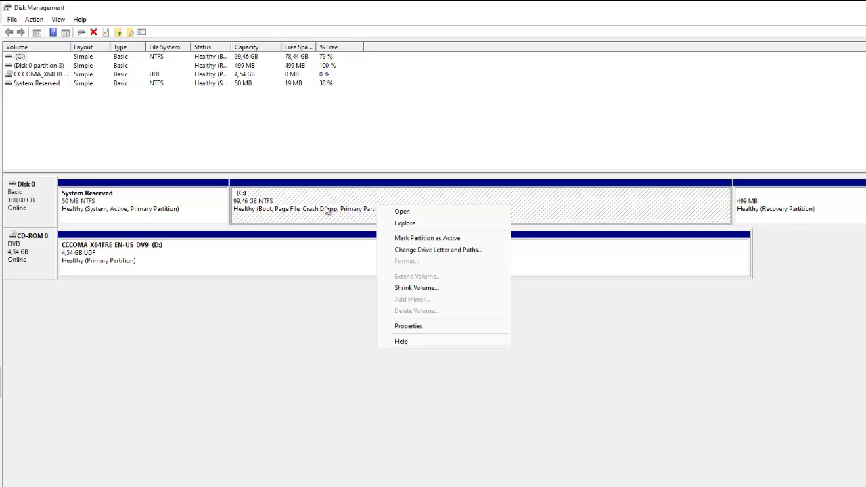
pyautogui.rightClick(357, 204)
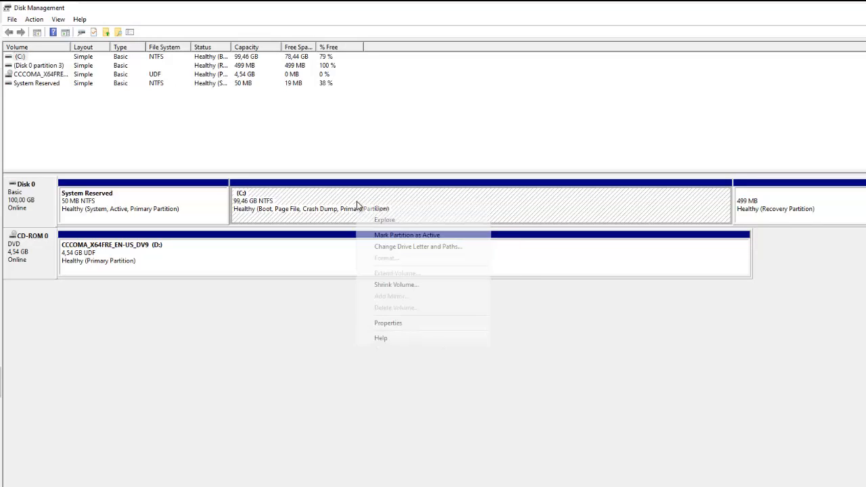
pyautogui.click(395, 284)
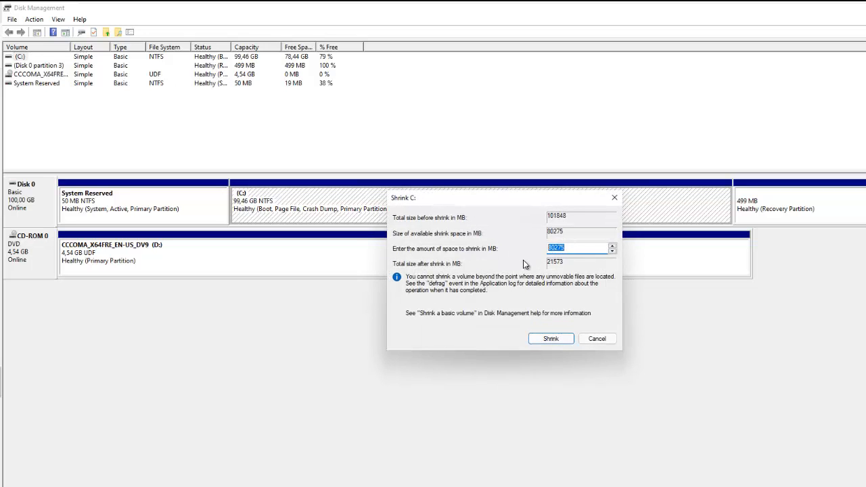
pyautogui.write('20000')
pyautogui.moveTo(554, 247); pyautogui.dragTo(570, 249)
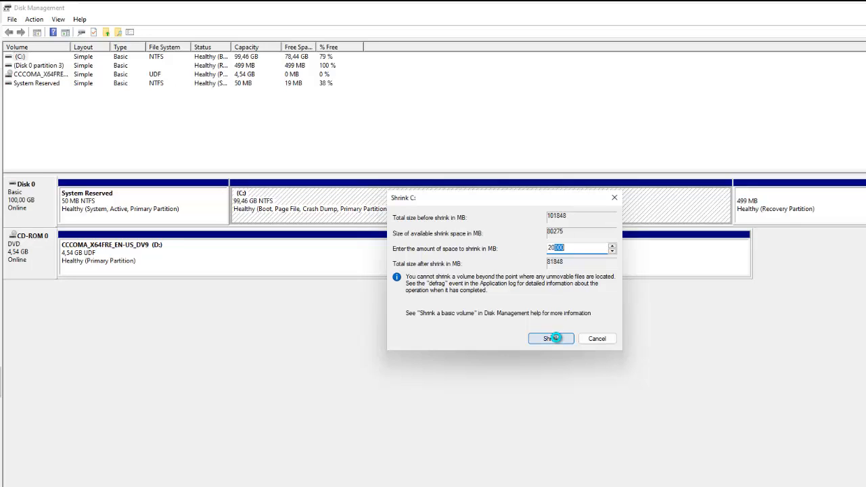
pyautogui.click(552, 339)
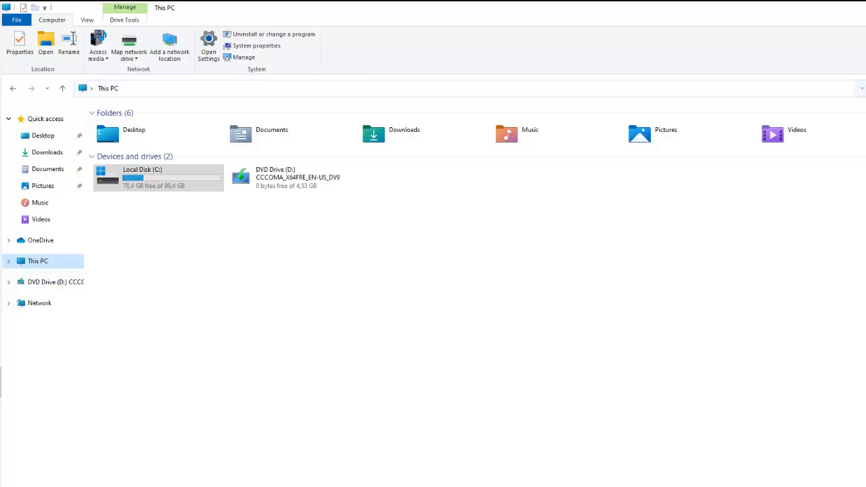
pyautogui.press('F5')
# - In Disk Management, set up a new simple volume of 19999 MB in the unallocated space with drive letter H
pyautogui.click(525, 486)
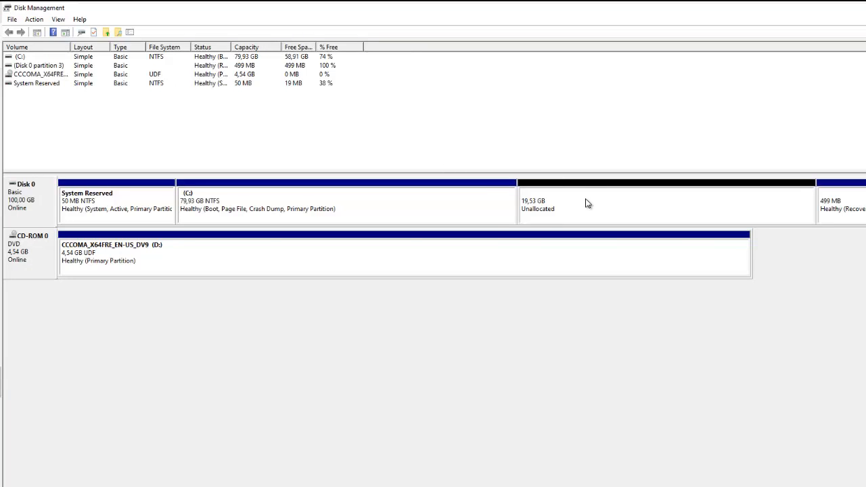
pyautogui.rightClick(586, 202)
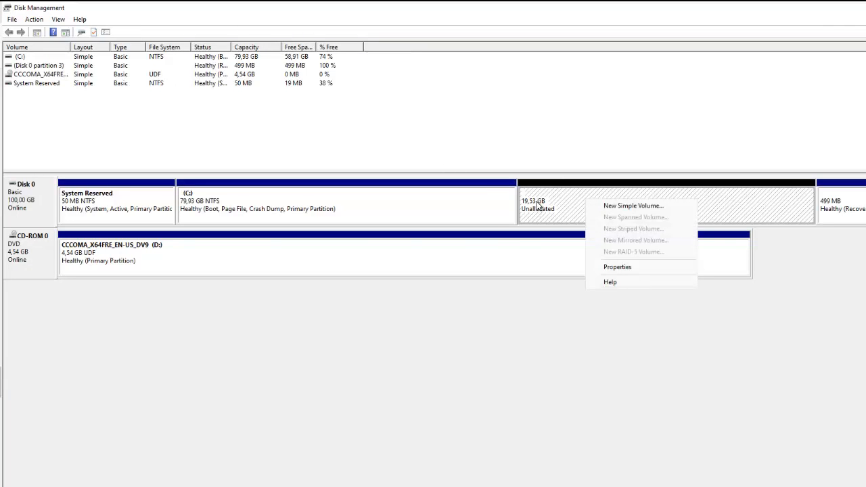
pyautogui.click(633, 207)
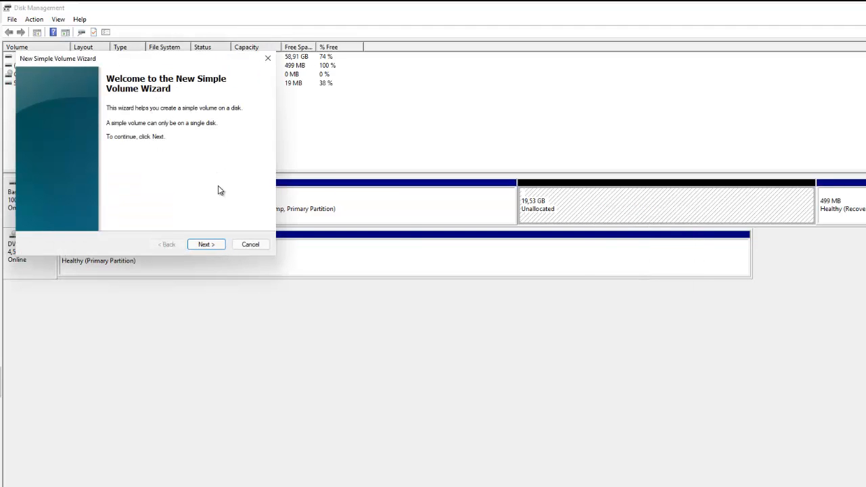
pyautogui.click(204, 244)
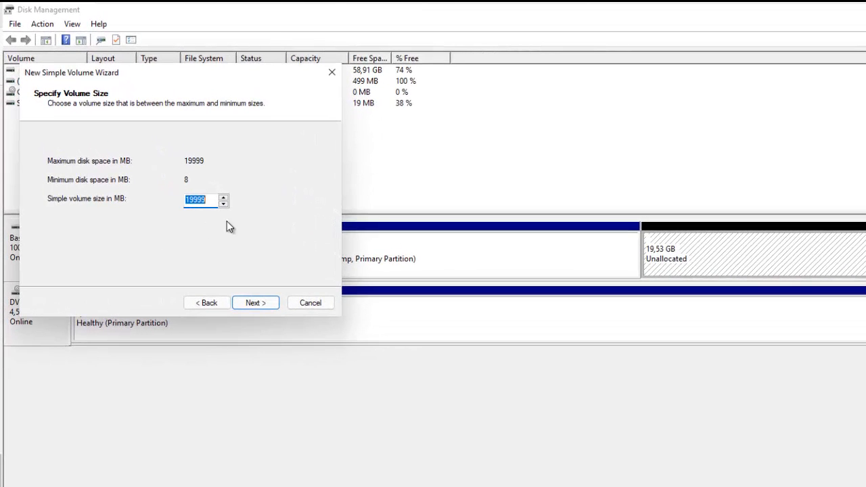
pyautogui.click(257, 303)
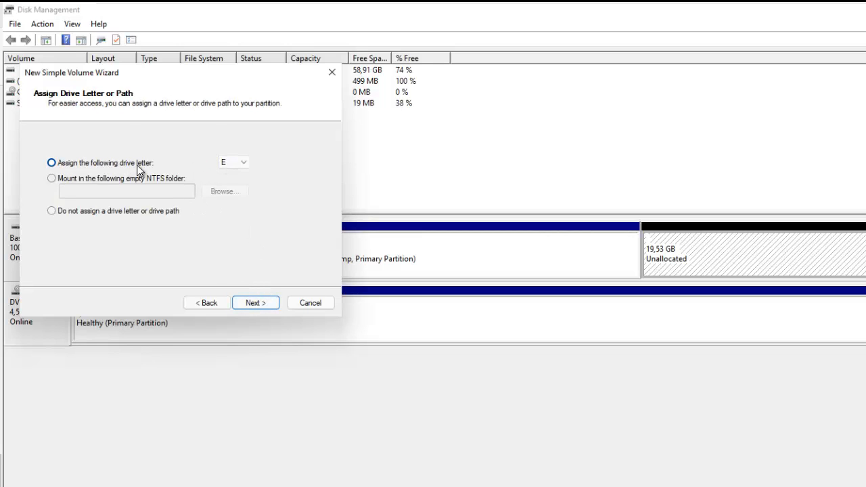
pyautogui.click(236, 165)
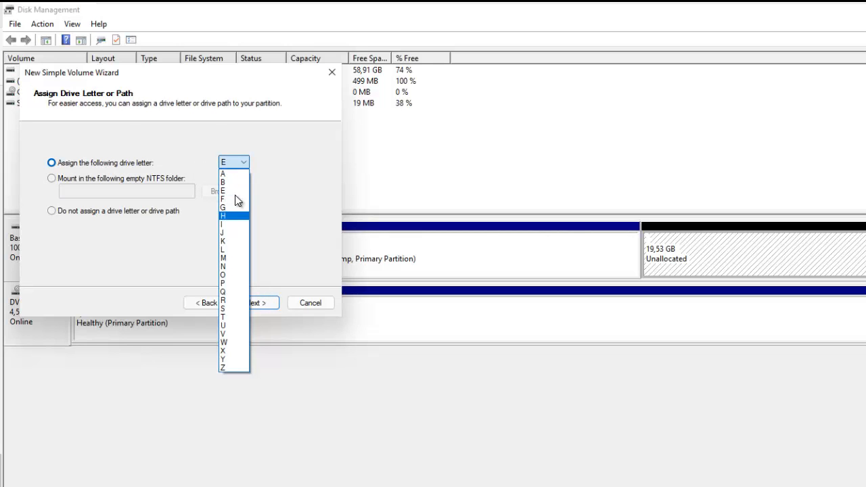
pyautogui.click(232, 216)
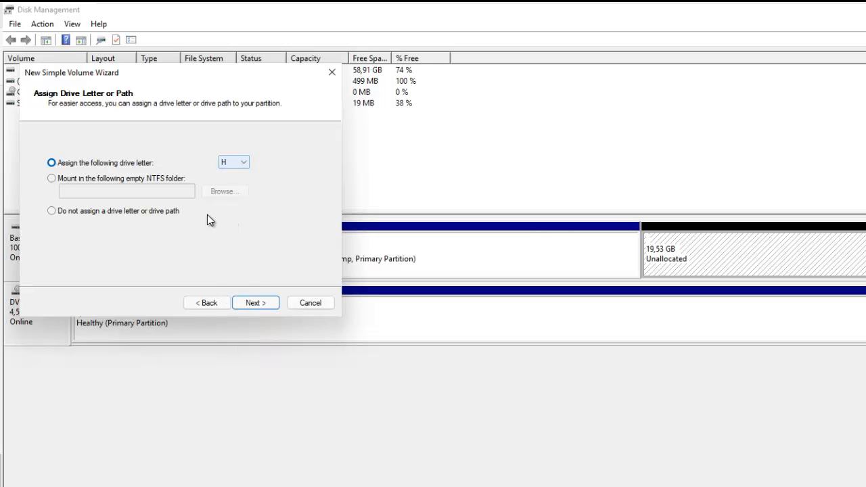
pyautogui.click(253, 300)
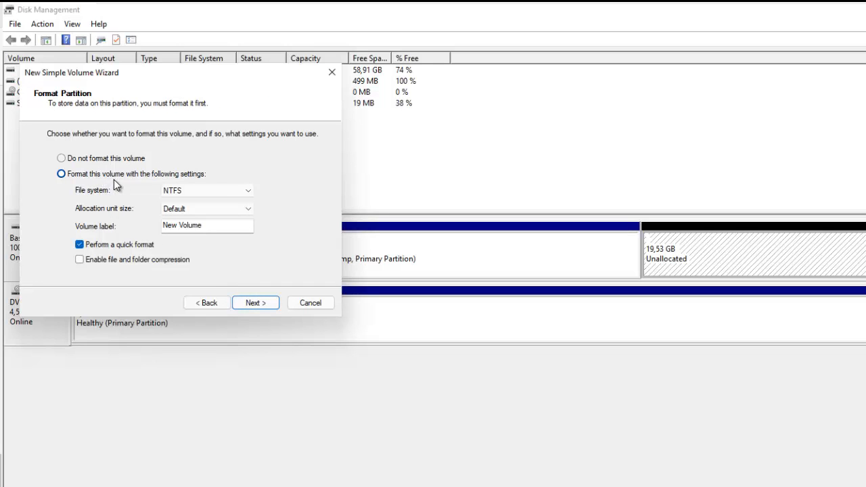
# - Keep NTFS as the file system, label the volume Software, and finish creating it
pyautogui.click(200, 195)
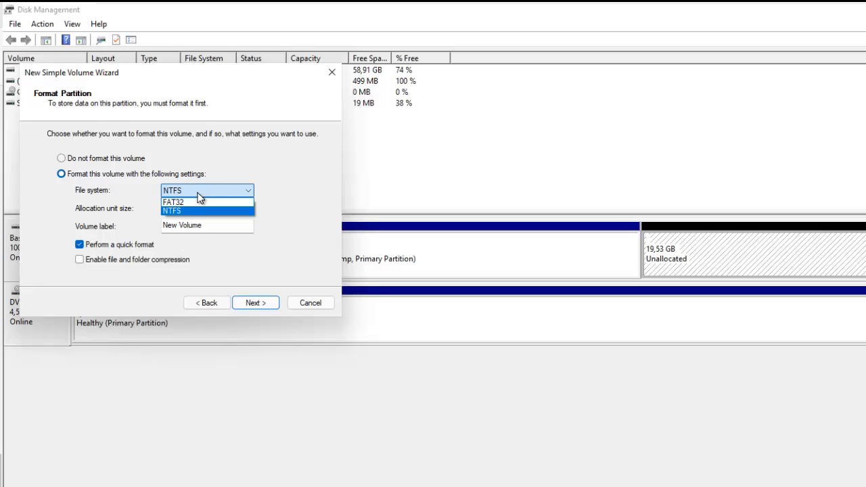
pyautogui.click(254, 171)
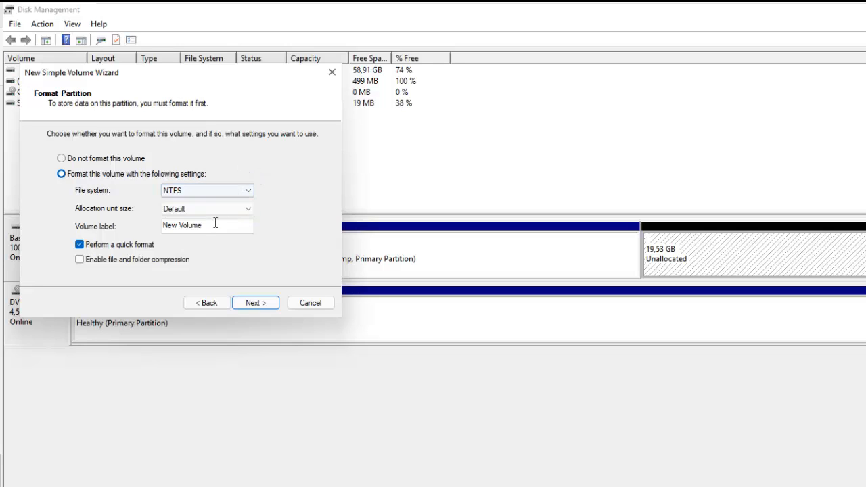
pyautogui.moveTo(206, 226); pyautogui.dragTo(142, 228)
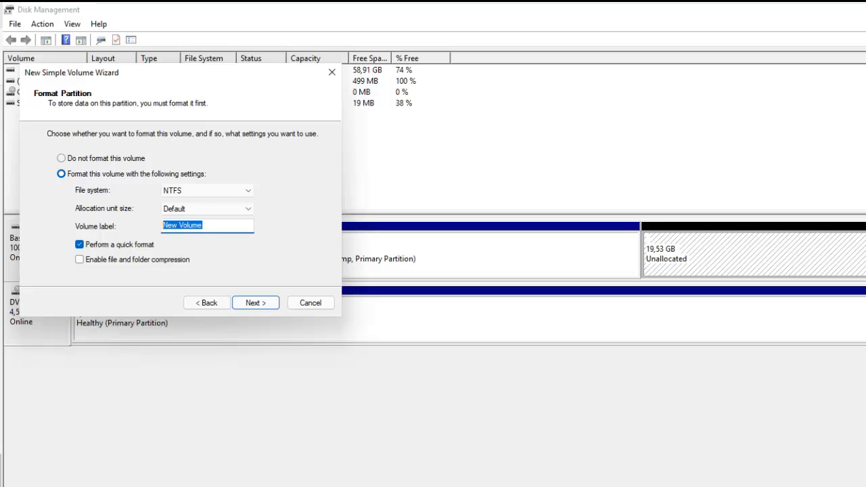
pyautogui.write('Software')
pyautogui.click(256, 301)
pyautogui.click(255, 303)
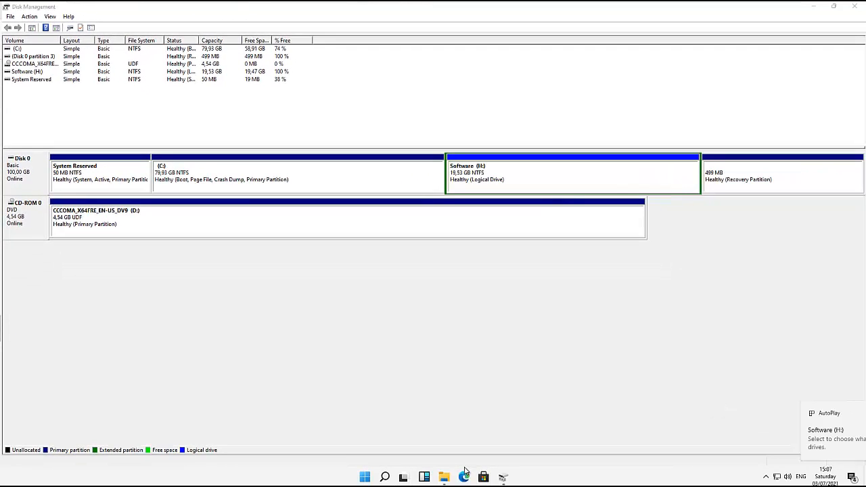
# - In File Explorer, create a folder named with a person's first name on the Software (H:) drive and return to This PC
pyautogui.click(447, 477)
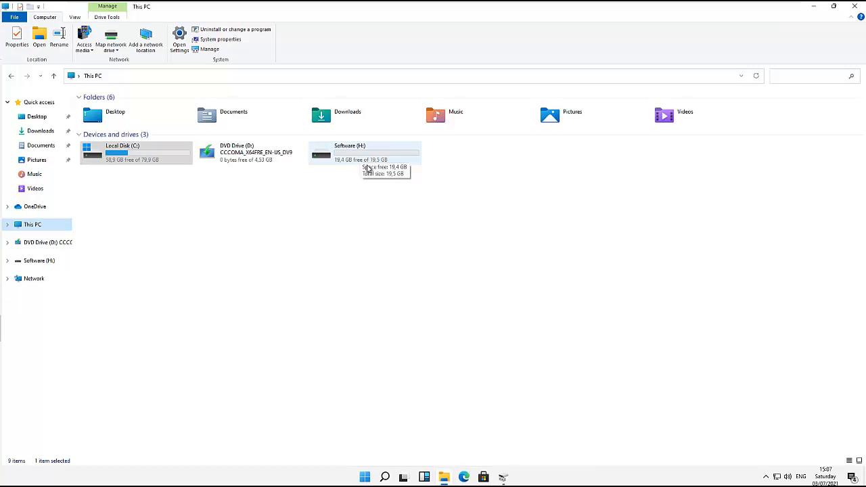
pyautogui.doubleClick(357, 159)
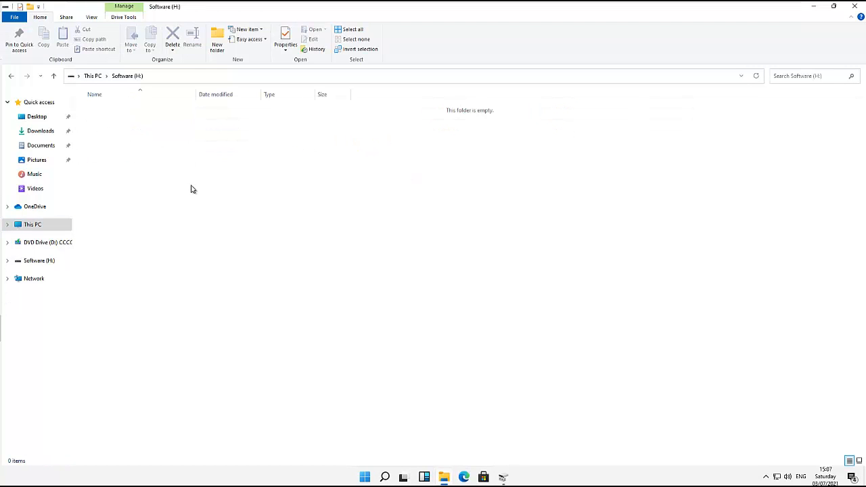
pyautogui.rightClick(188, 183)
pyautogui.moveTo(280, 295)
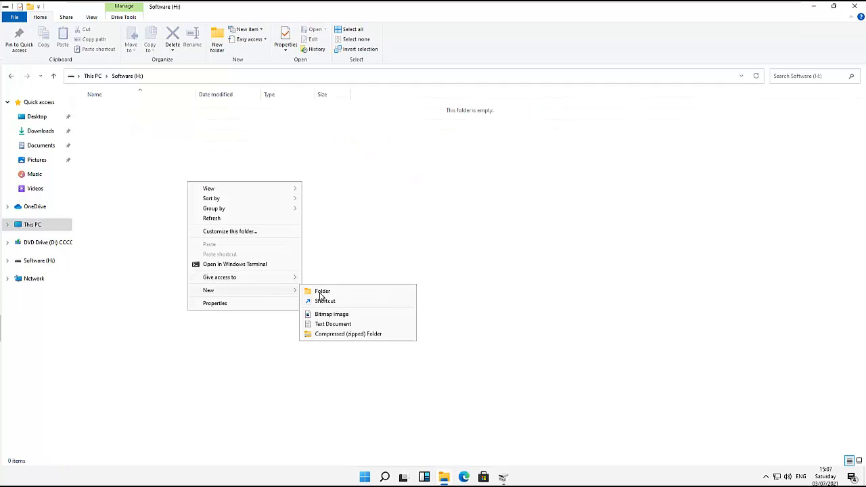
pyautogui.click(320, 289)
pyautogui.write('Kelvin')
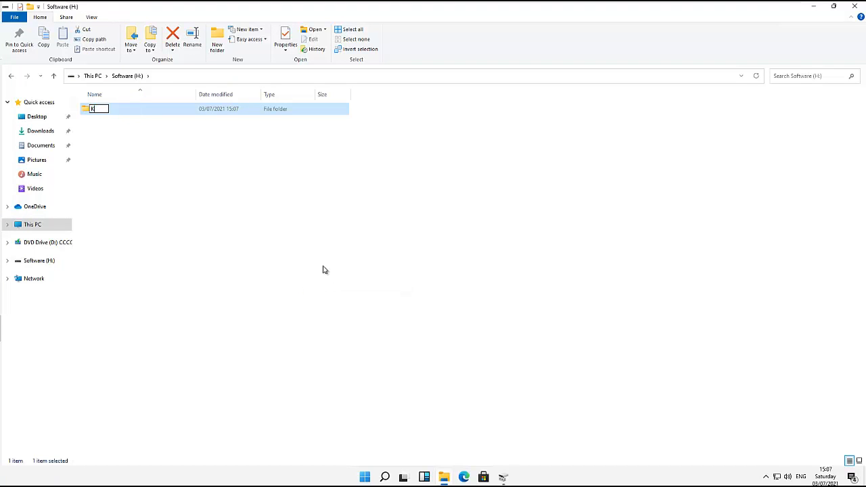
pyautogui.click(142, 147)
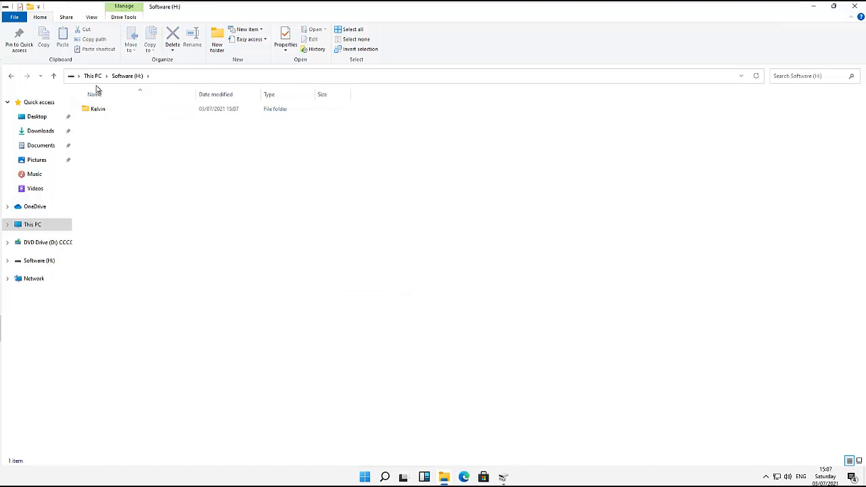
pyautogui.click(93, 76)
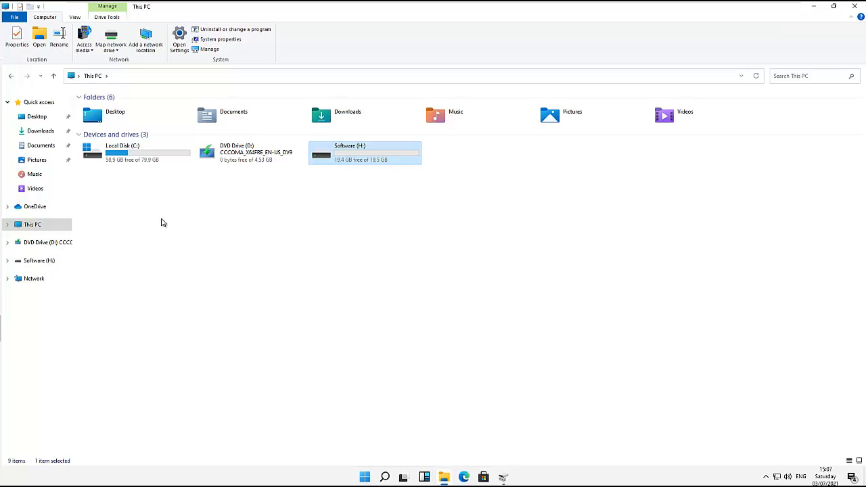